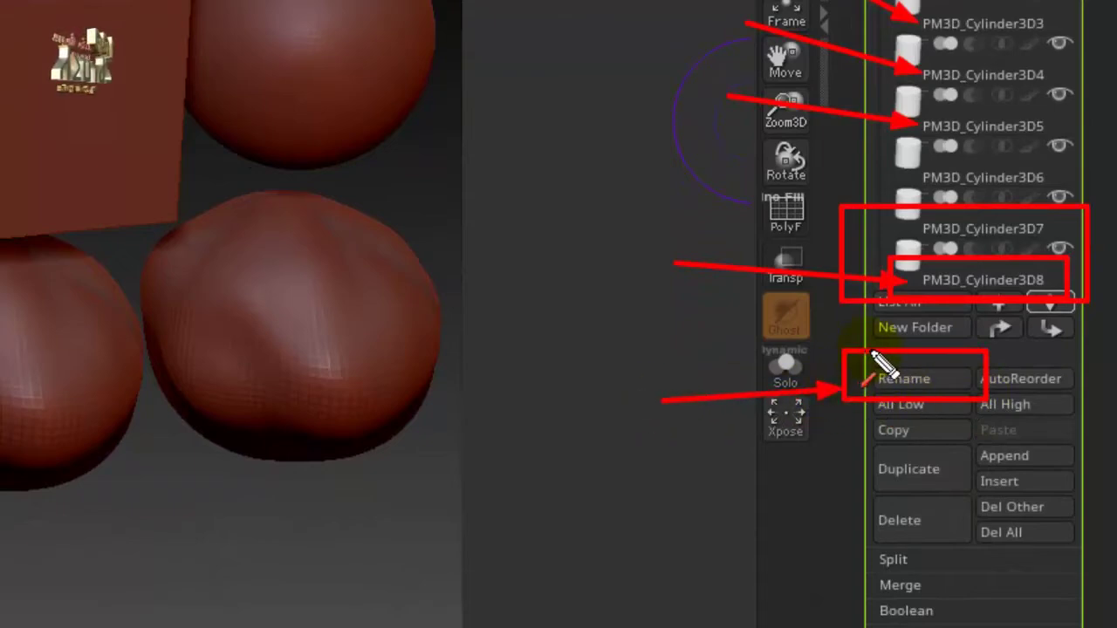
- Select PM3D_Sphere3D_5 in the Subtool list and open its rename prompt
{"action": "left_click", "coordinate": [909, 17]}
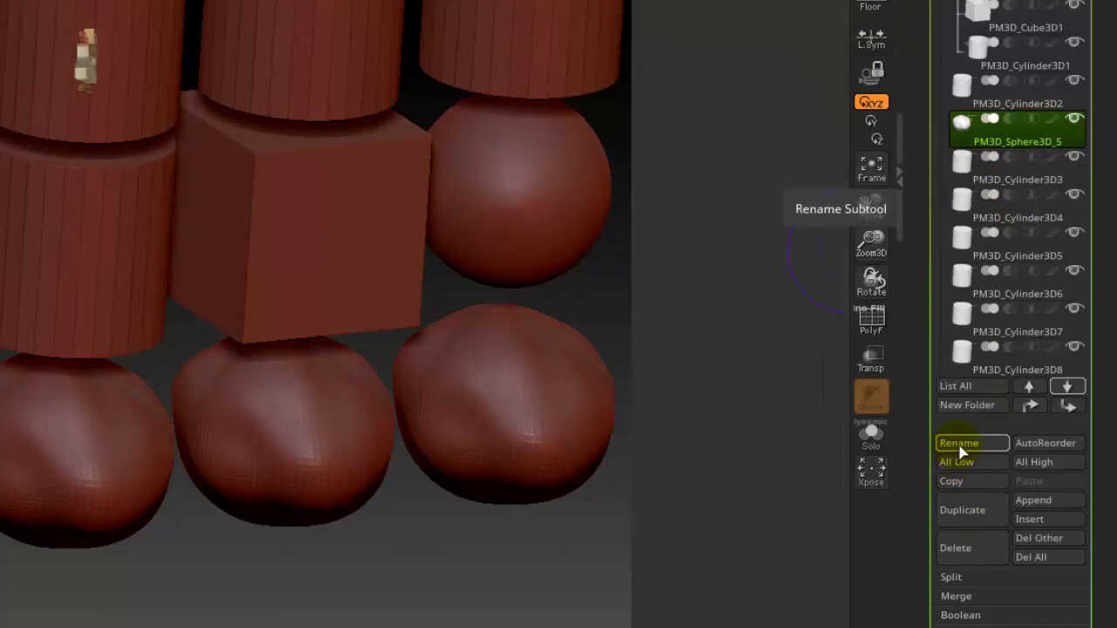
{"action": "left_click", "coordinate": [967, 452]}
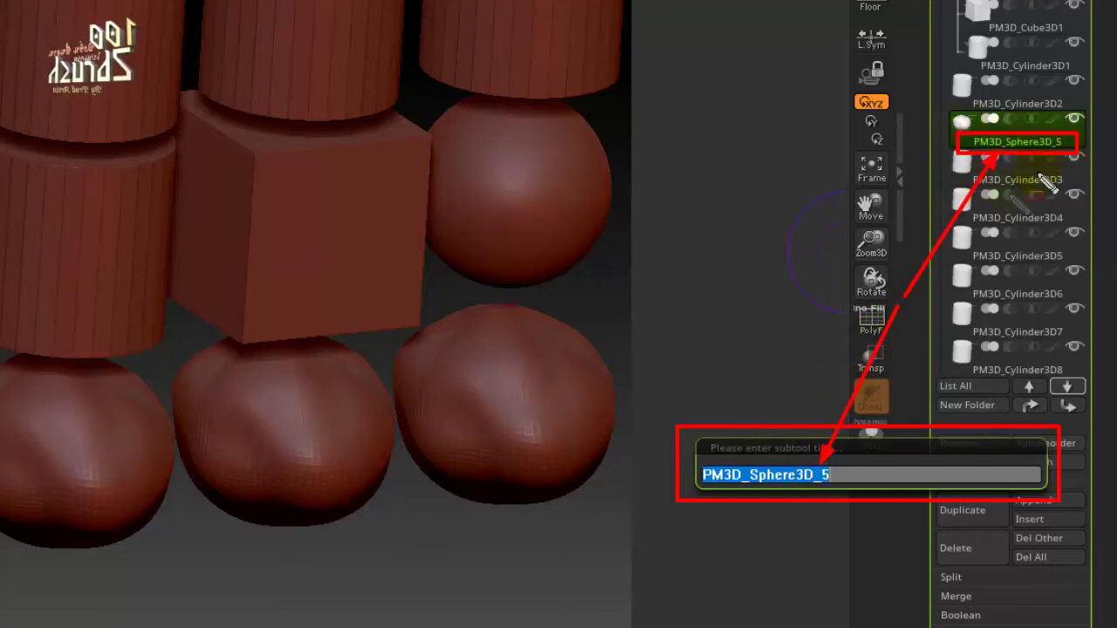
- Replace the name PM3D_Sphere3D_5 with 001 and confirm it
{"action": "left_click", "coordinate": [842, 476]}
{"action": "type", "text": "001"}
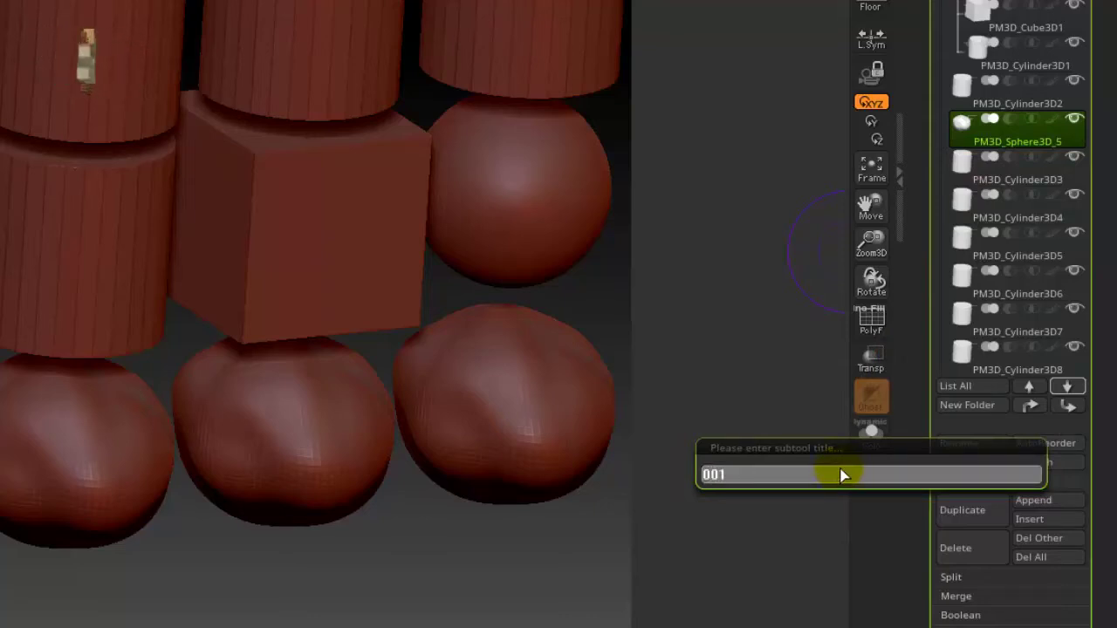
{"action": "key", "text": "Return"}
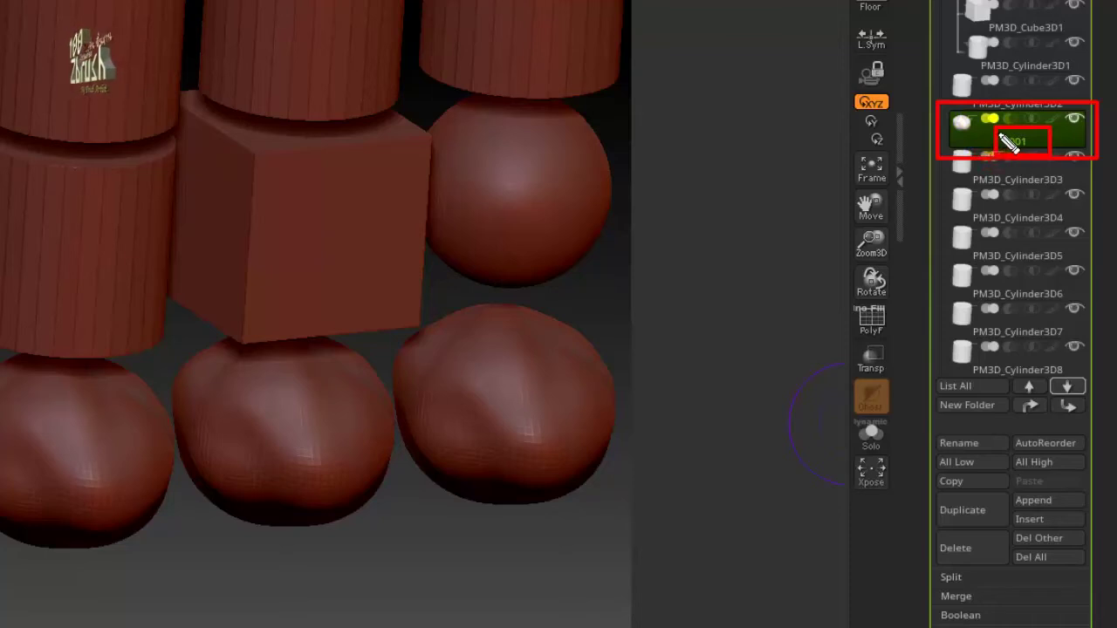
{"action": "mouse_move", "coordinate": [1016, 244]}
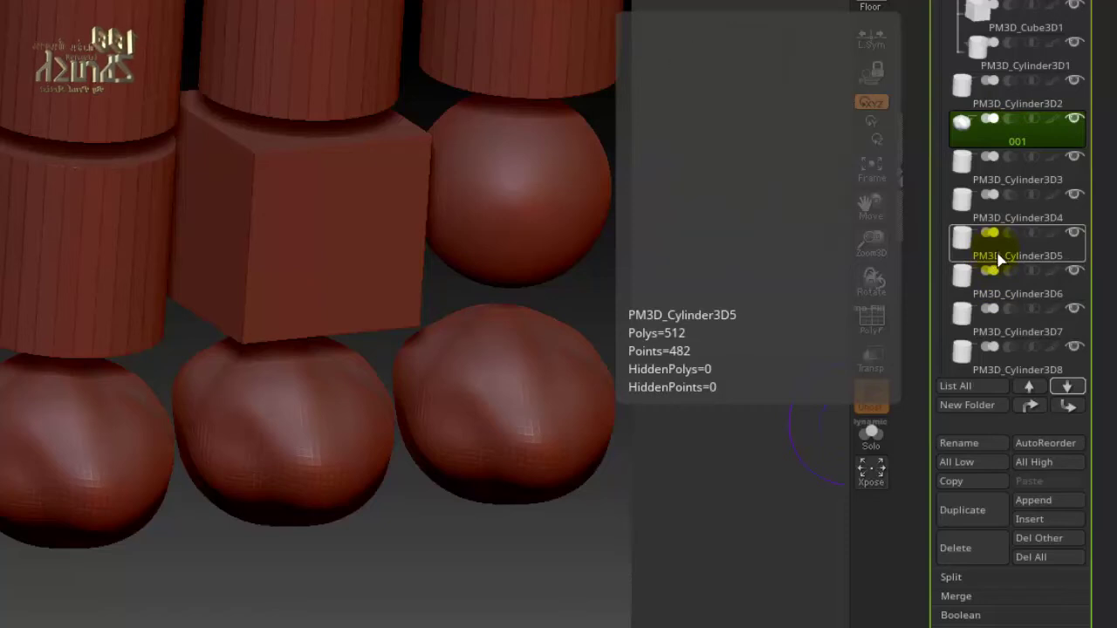
- Select PM3D_Cylinder3D5 in the Subtool list and open its rename prompt
{"action": "left_click", "coordinate": [994, 254]}
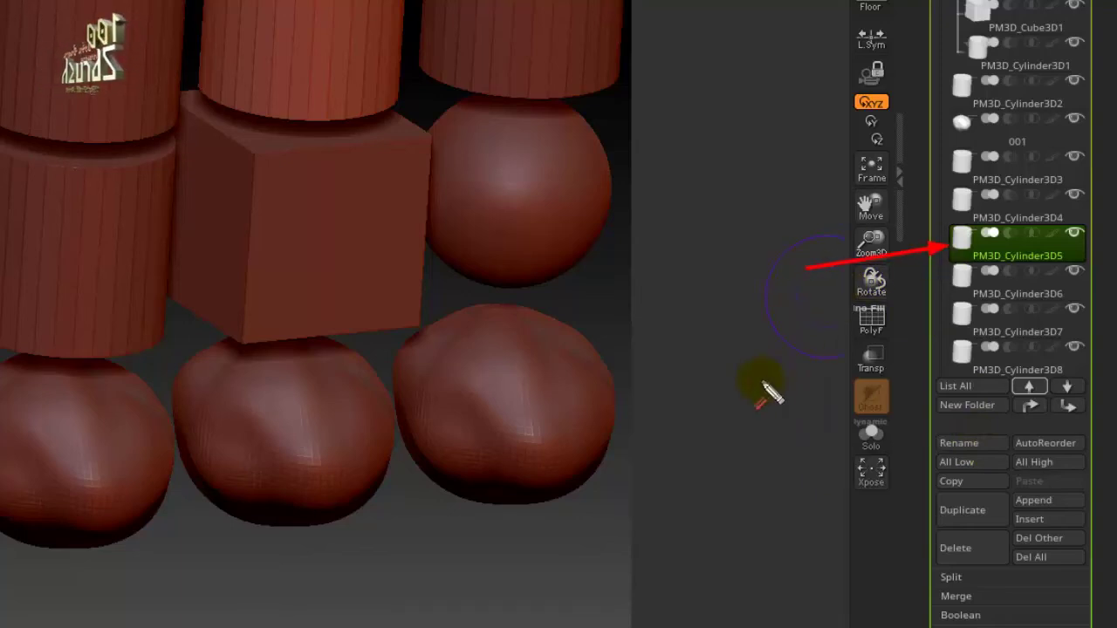
{"action": "left_click", "coordinate": [958, 449]}
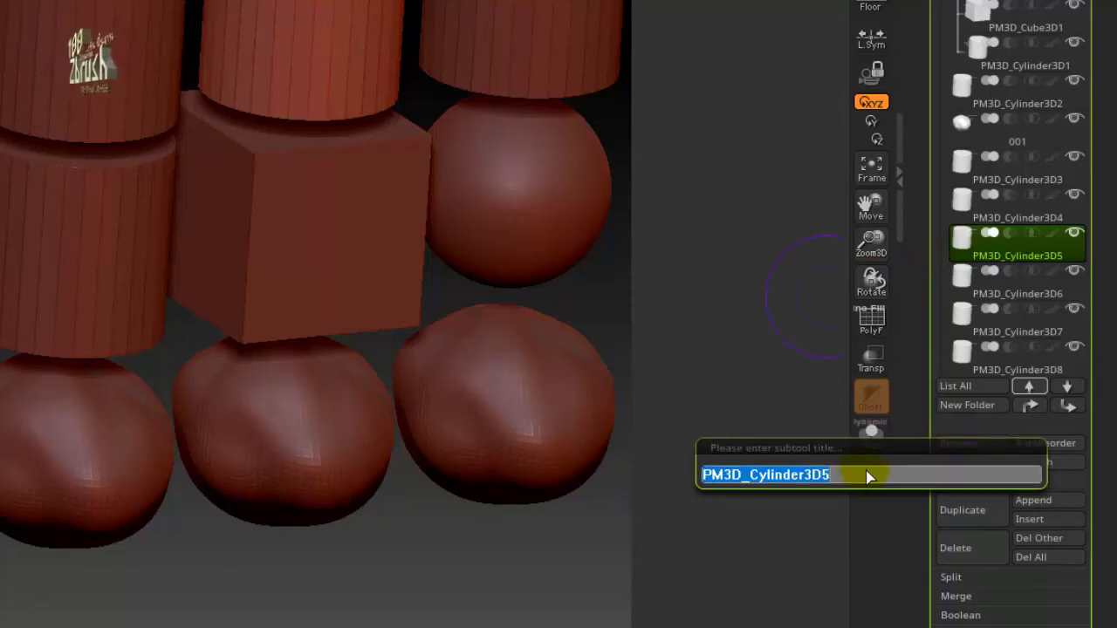
- Enter the Thai name สวัสดี for PM3D_Cylinder3D5 and confirm it
{"action": "type", "text": "a"}
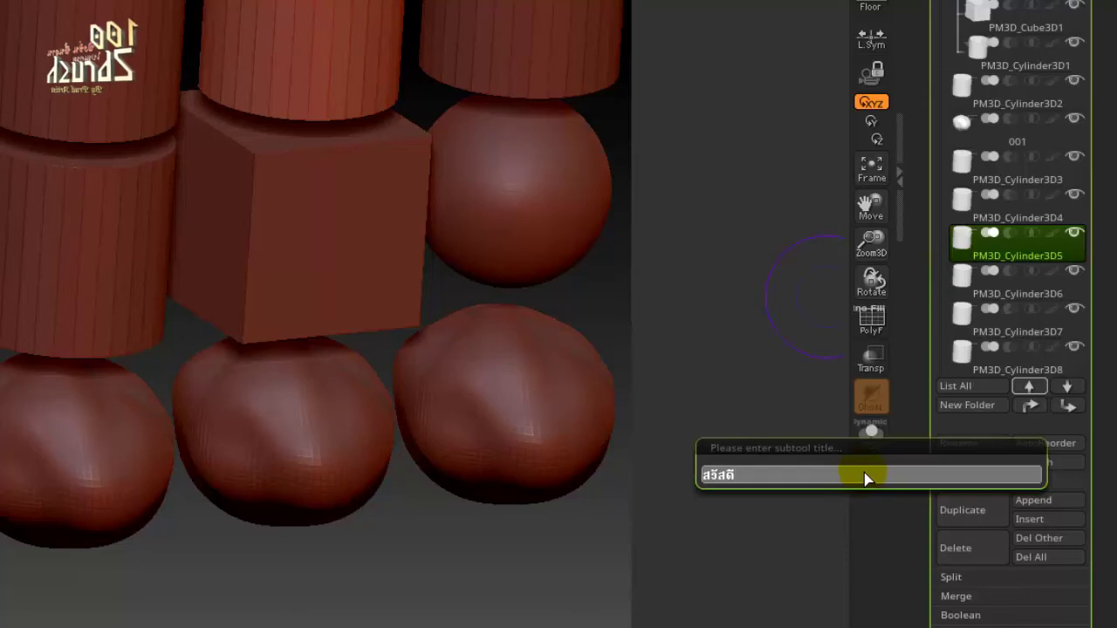
{"action": "key", "text": "Return"}
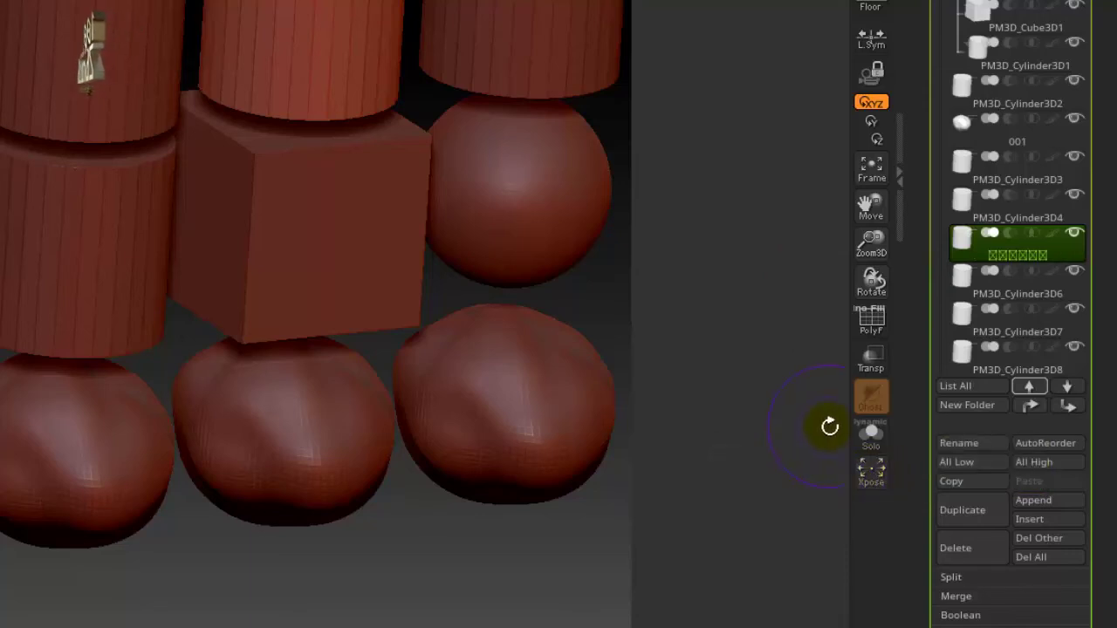